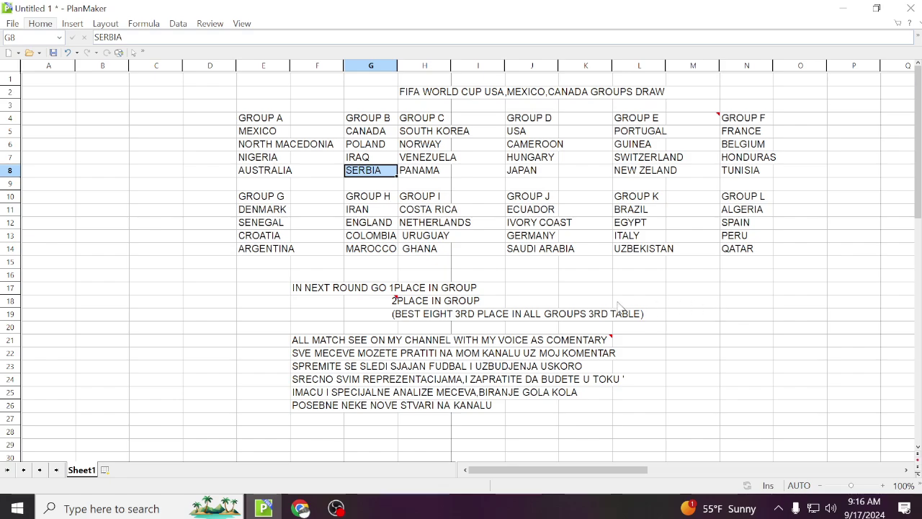
Step: Highlight the NORTH MACEDONIA entry in Group A and the CROATIA entry in Group G to point them out
{"action": "left_click", "coordinate": [291, 148]}
{"action": "left_click_drag", "start_coordinate": [288, 146], "coordinate": [317, 148]}
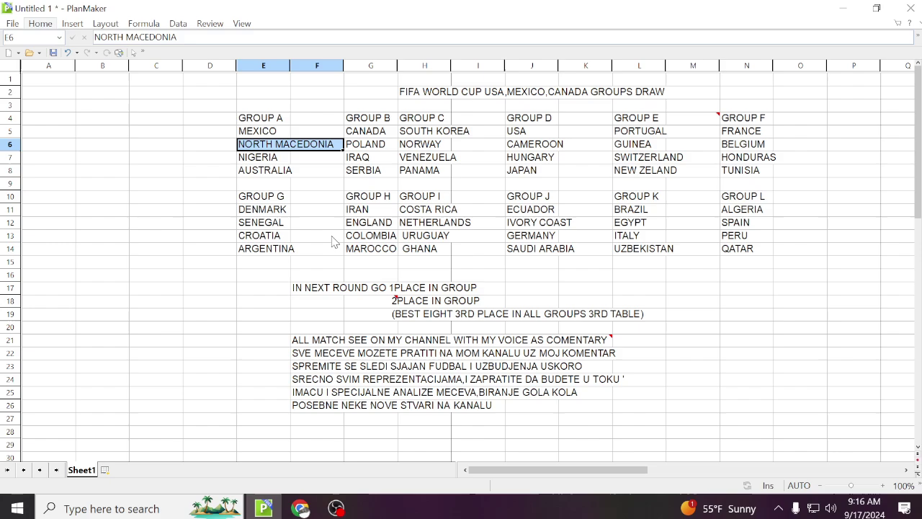
{"action": "left_click", "coordinate": [268, 240]}
{"action": "left_click", "coordinate": [268, 237]}
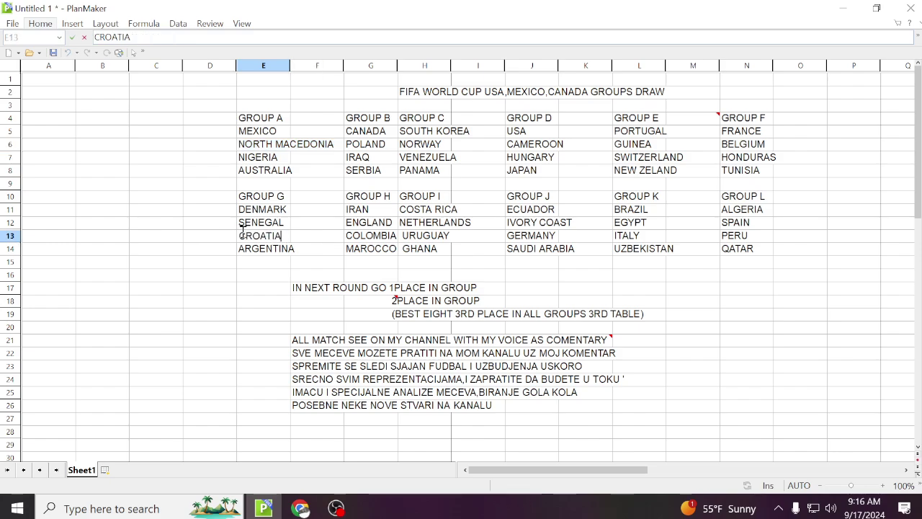
{"action": "key", "text": "shift+Right"}
{"action": "key", "text": "shift+Right"}
{"action": "key", "text": "shift+Right"}
{"action": "key", "text": "shift+Right"}
{"action": "key", "text": "shift+Right"}
{"action": "key", "text": "shift+Right"}
{"action": "key", "text": "shift+Right"}
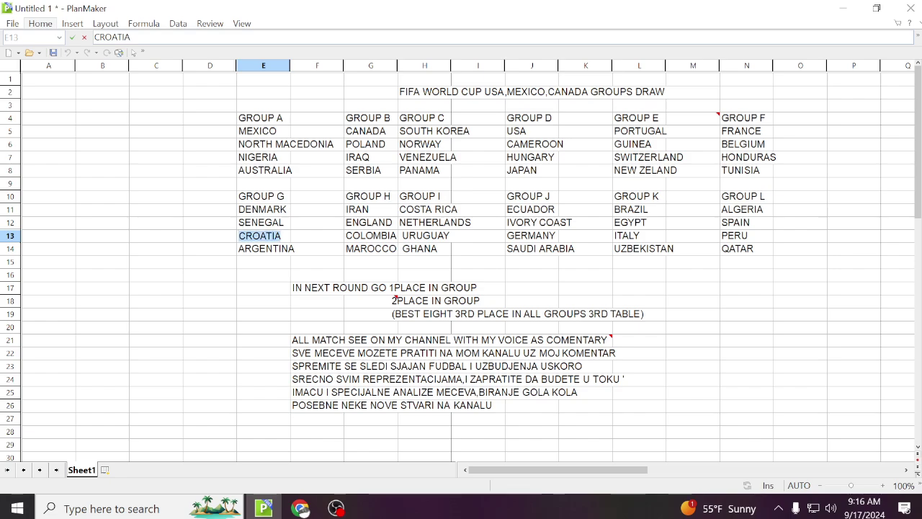
{"action": "left_click", "coordinate": [290, 236]}
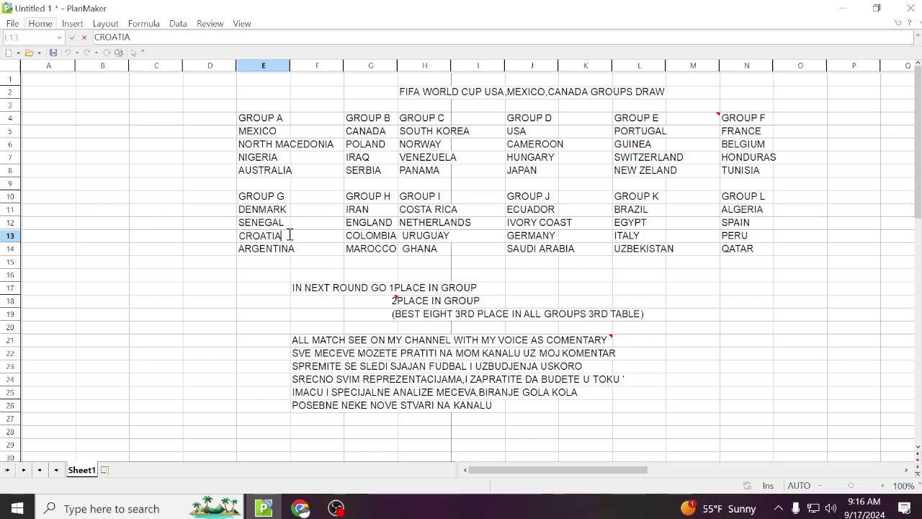
{"action": "double_click", "coordinate": [239, 237]}
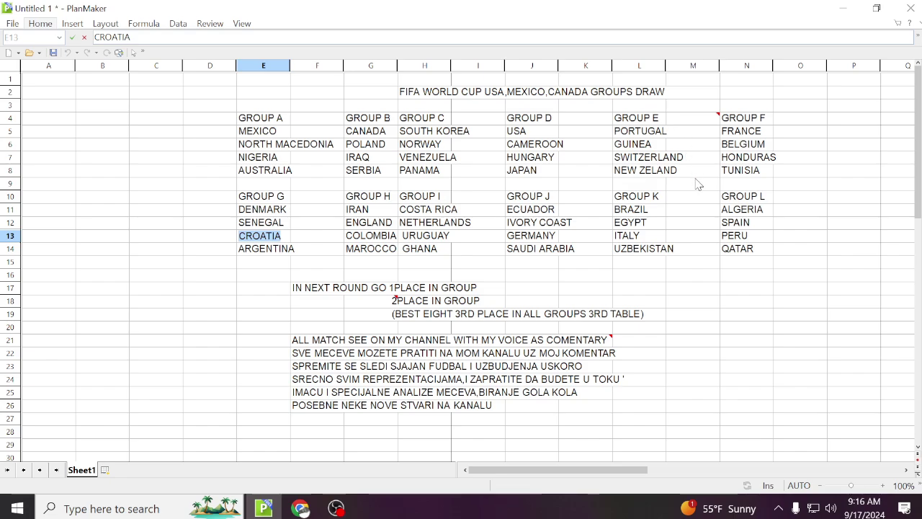
{"action": "left_click", "coordinate": [795, 208]}
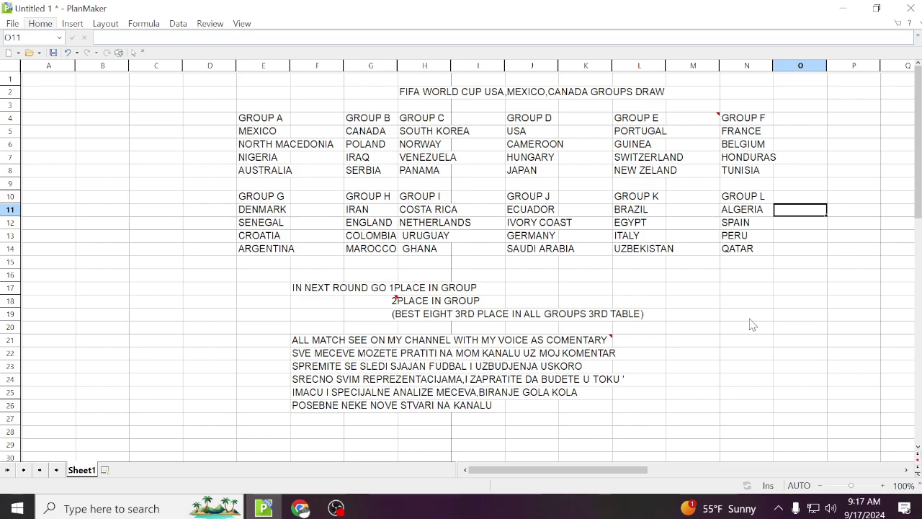
{"action": "left_click", "coordinate": [186, 143]}
{"action": "left_click", "coordinate": [152, 161]}
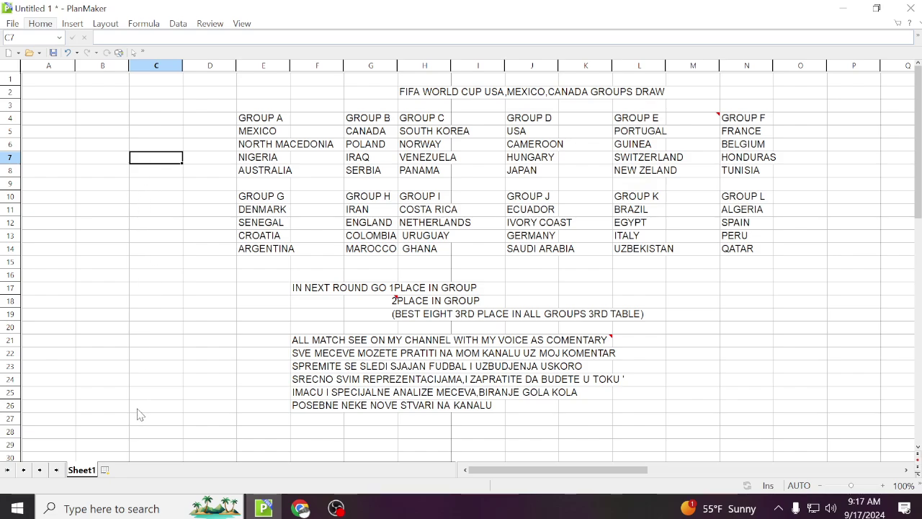
Step: Highlight the next-round rules, the channel notes and the tournament title one after another for review
{"action": "left_click_drag", "start_coordinate": [294, 288], "coordinate": [648, 323]}
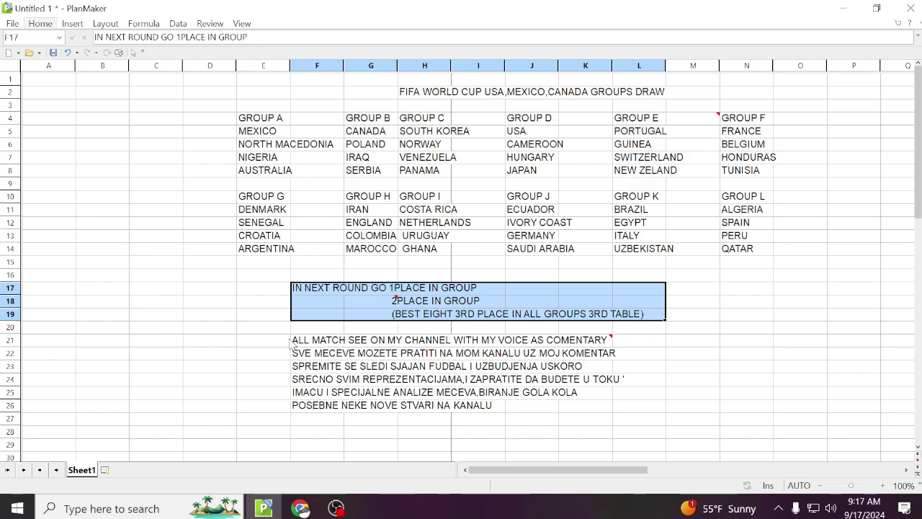
{"action": "left_click_drag", "start_coordinate": [296, 341], "coordinate": [589, 418]}
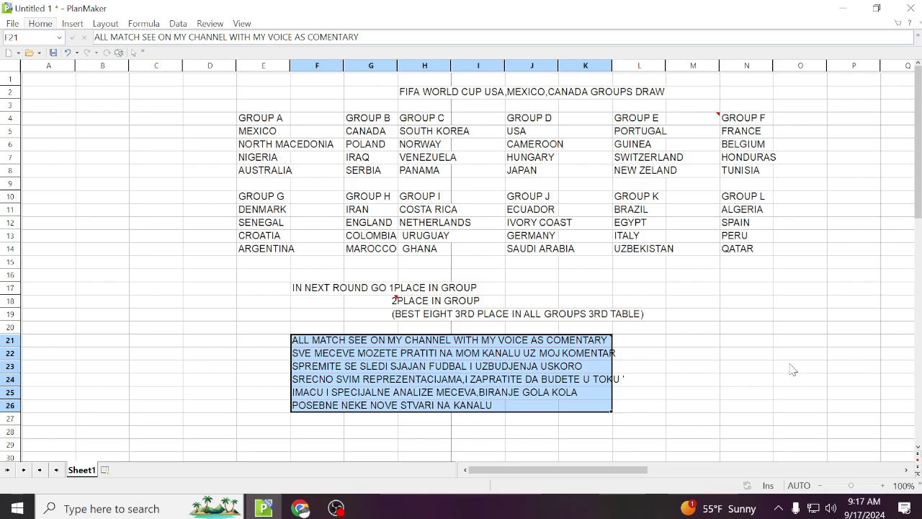
{"action": "left_click", "coordinate": [287, 340]}
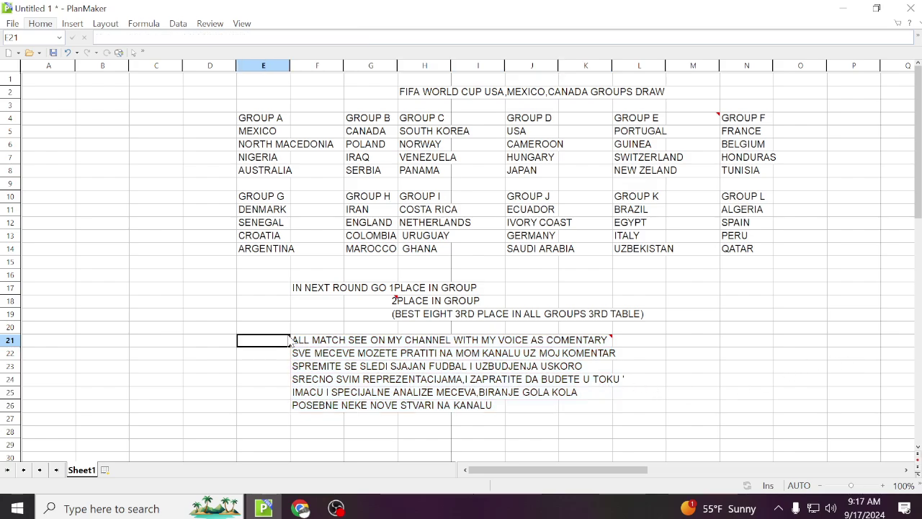
{"action": "left_click_drag", "start_coordinate": [292, 344], "coordinate": [617, 409]}
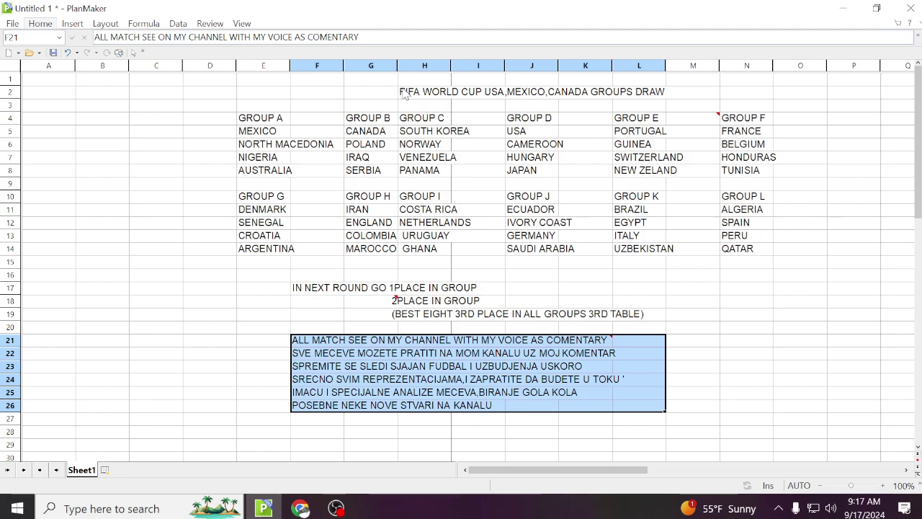
{"action": "left_click_drag", "start_coordinate": [403, 93], "coordinate": [659, 81]}
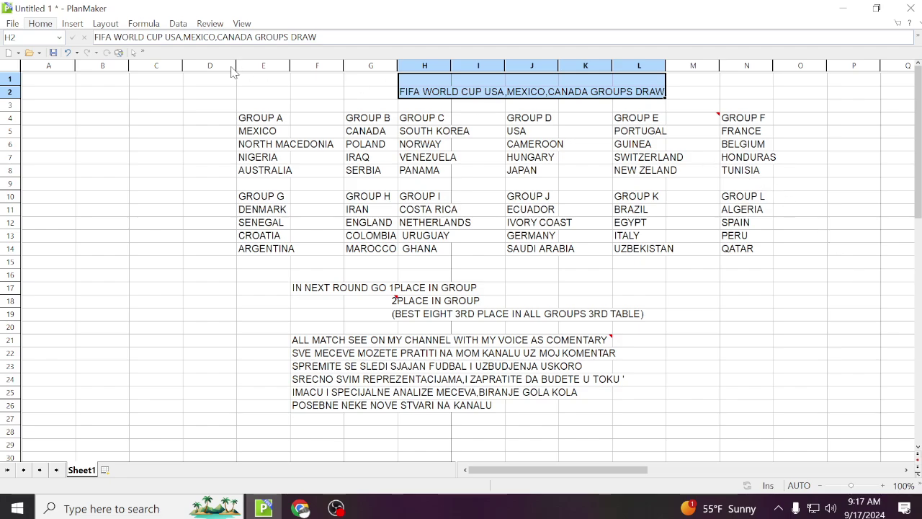
Step: Go through the upper row of the draw, selecting the team lists of Groups A to F one by one
{"action": "left_click_drag", "start_coordinate": [241, 120], "coordinate": [312, 177]}
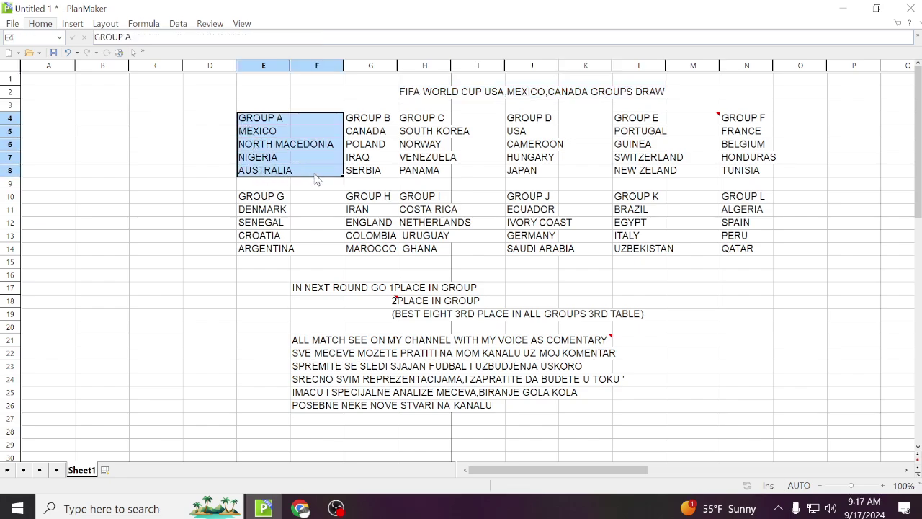
{"action": "left_click", "coordinate": [349, 121]}
{"action": "left_click_drag", "start_coordinate": [349, 121], "coordinate": [365, 175]}
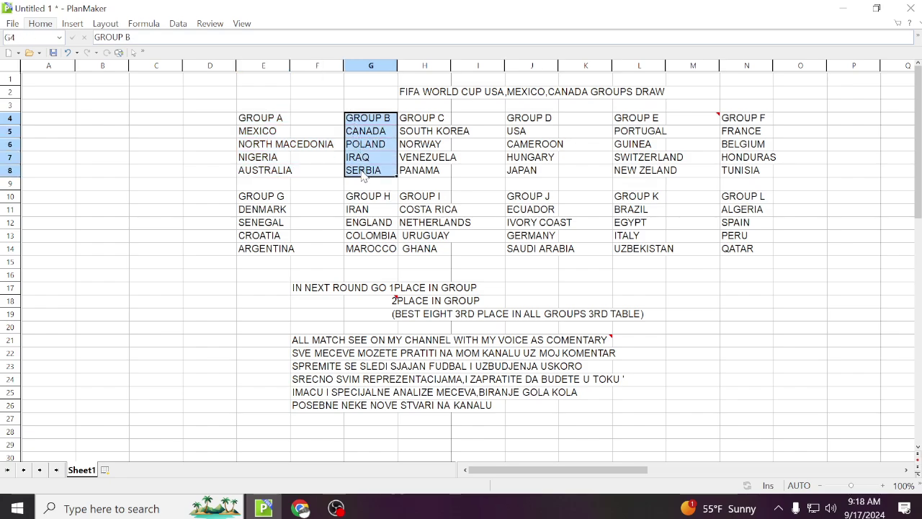
{"action": "left_click", "coordinate": [405, 123]}
{"action": "mouse_move", "coordinate": [406, 122]}
{"action": "left_mouse_down"}
{"action": "mouse_move", "coordinate": [422, 147]}
{"action": "mouse_move", "coordinate": [421, 173]}
{"action": "mouse_move", "coordinate": [417, 126]}
{"action": "left_mouse_up"}
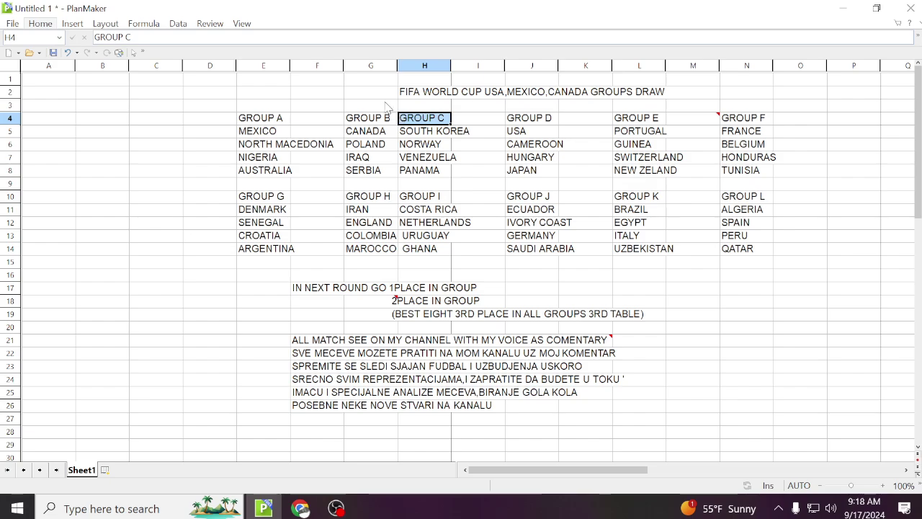
{"action": "left_click", "coordinate": [387, 106]}
{"action": "left_click_drag", "start_coordinate": [403, 121], "coordinate": [415, 175]}
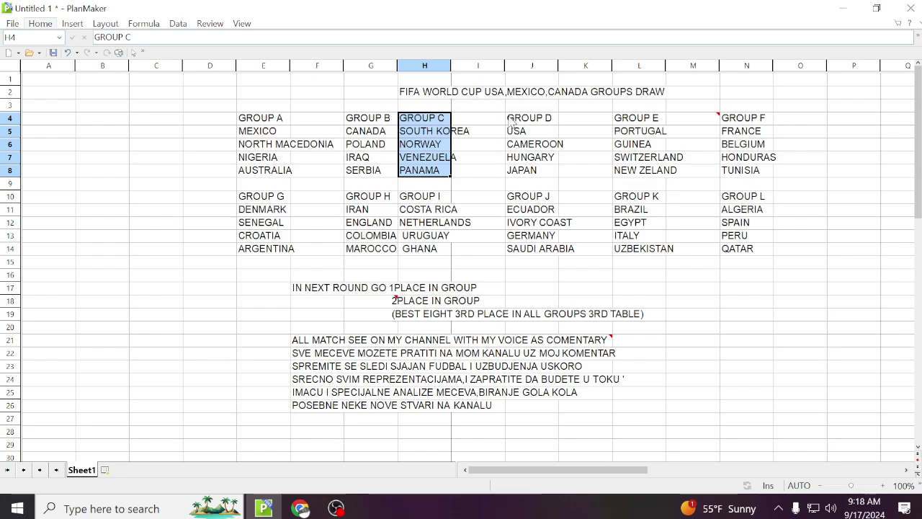
{"action": "left_click_drag", "start_coordinate": [508, 119], "coordinate": [567, 177]}
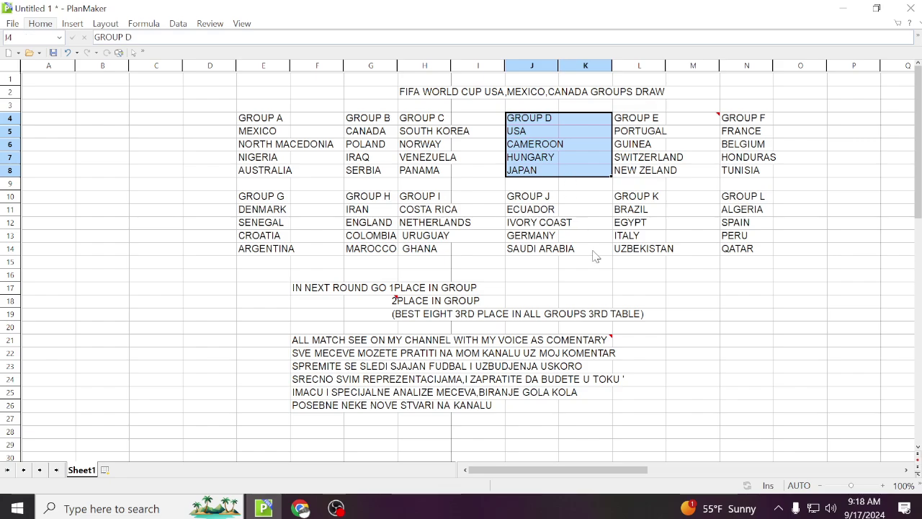
{"action": "left_click", "coordinate": [618, 121]}
{"action": "left_click_drag", "start_coordinate": [618, 122], "coordinate": [696, 185]}
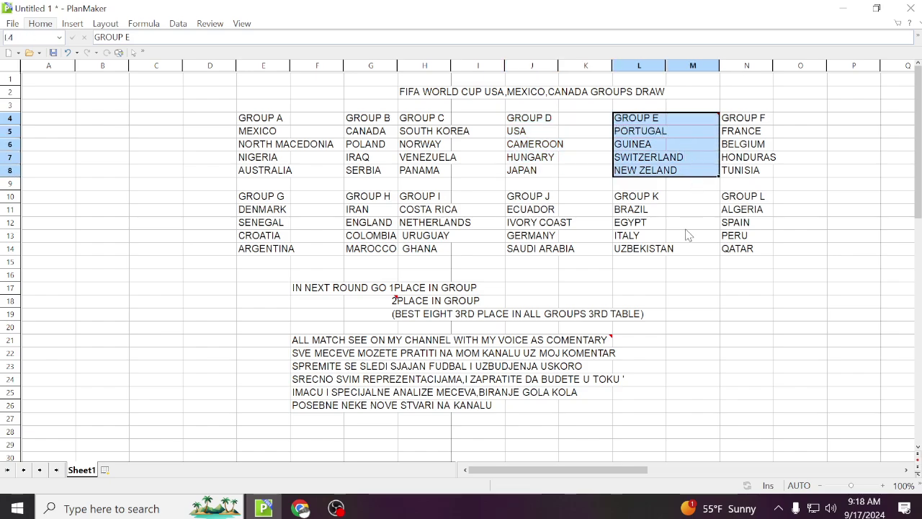
{"action": "left_click", "coordinate": [726, 121]}
{"action": "left_click_drag", "start_coordinate": [726, 121], "coordinate": [787, 180]}
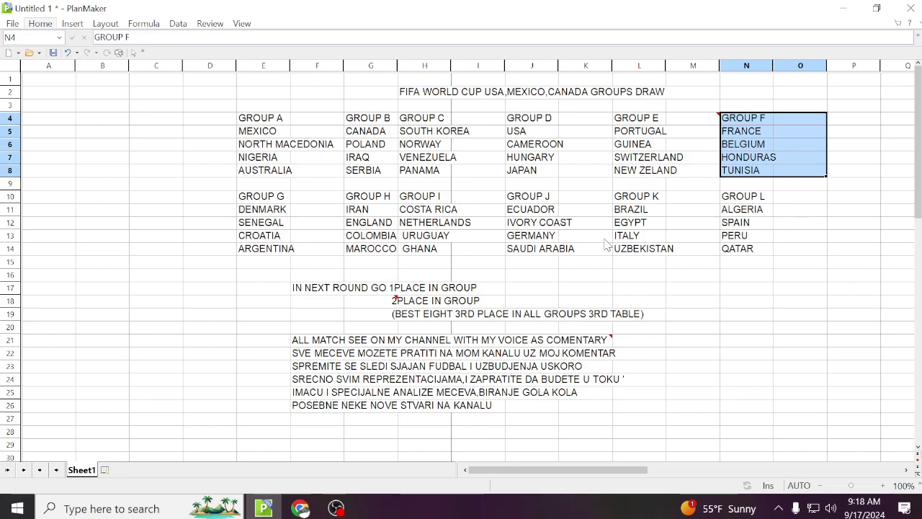
Step: Go through the lower row of the draw, selecting the team lists of Groups G to L one by one
{"action": "left_click", "coordinate": [235, 198]}
{"action": "left_click_drag", "start_coordinate": [237, 199], "coordinate": [295, 254]}
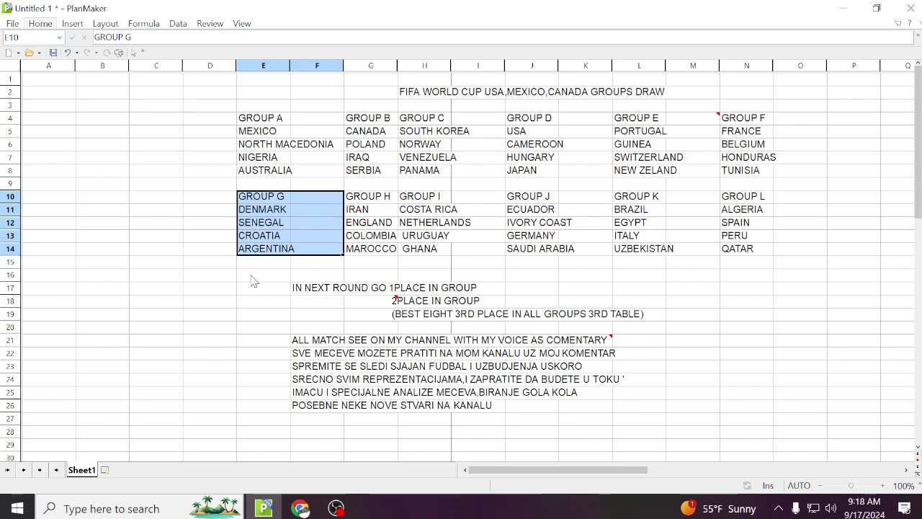
{"action": "left_click", "coordinate": [351, 202]}
{"action": "left_click_drag", "start_coordinate": [351, 201], "coordinate": [383, 251]}
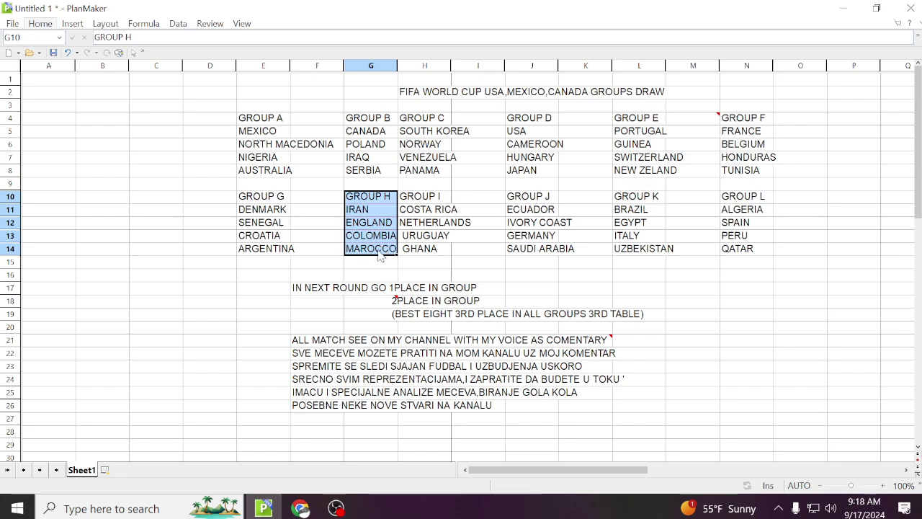
{"action": "mouse_move", "coordinate": [364, 301]}
{"action": "left_click_drag", "start_coordinate": [403, 199], "coordinate": [467, 253]}
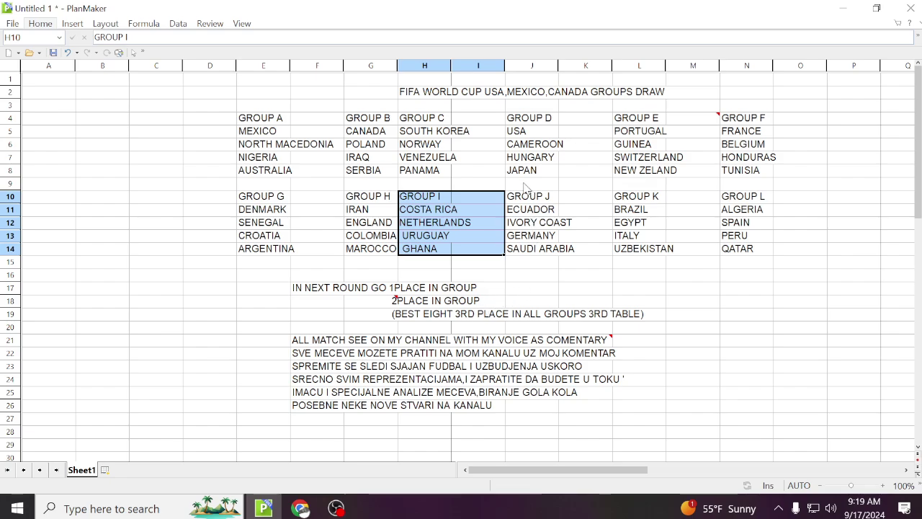
{"action": "left_click_drag", "start_coordinate": [517, 201], "coordinate": [553, 201]}
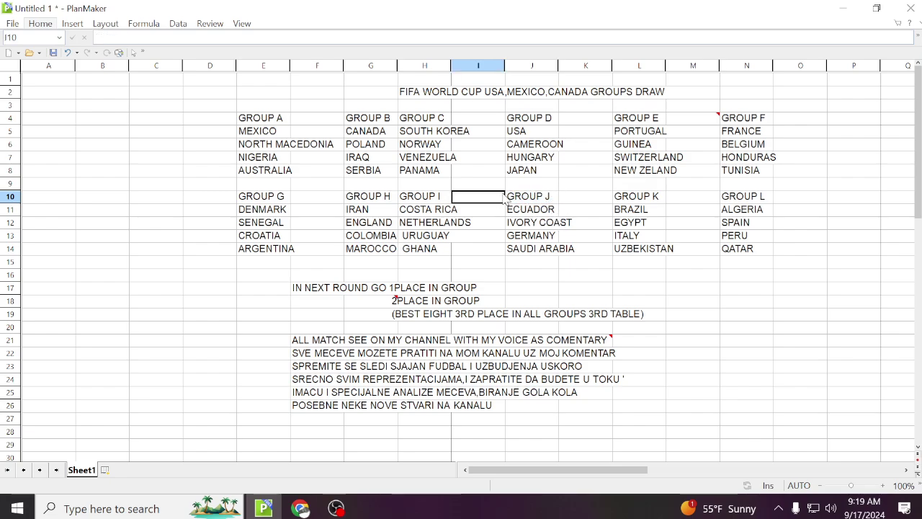
{"action": "left_click_drag", "start_coordinate": [509, 200], "coordinate": [575, 259]}
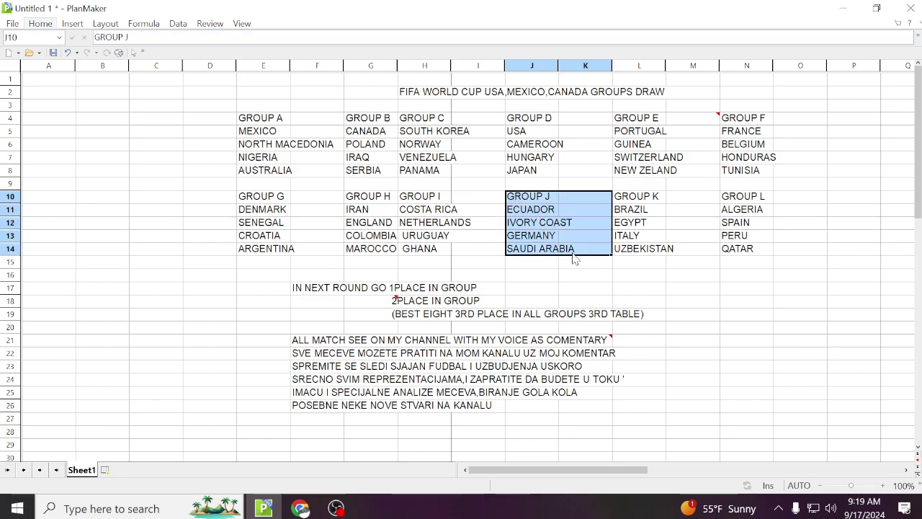
{"action": "left_click", "coordinate": [620, 199]}
{"action": "left_click_drag", "start_coordinate": [621, 198], "coordinate": [663, 252]}
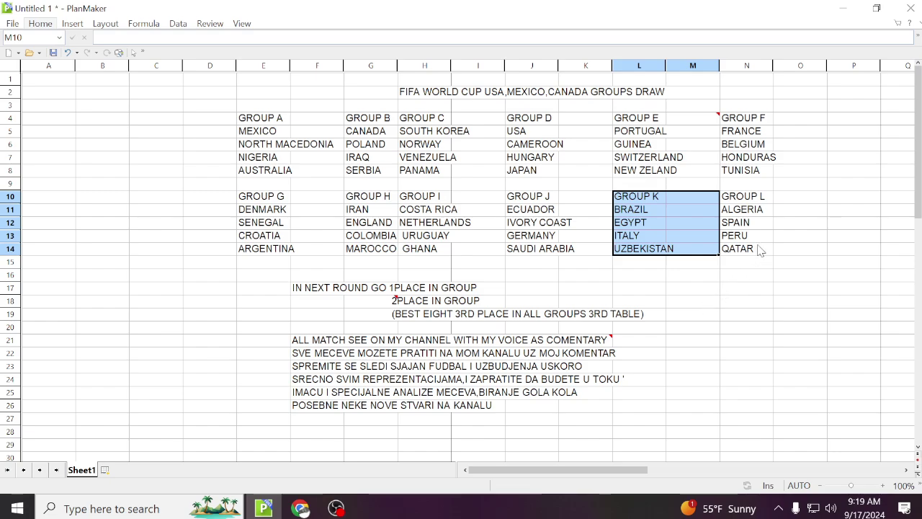
{"action": "left_click_drag", "start_coordinate": [789, 196], "coordinate": [751, 256]}
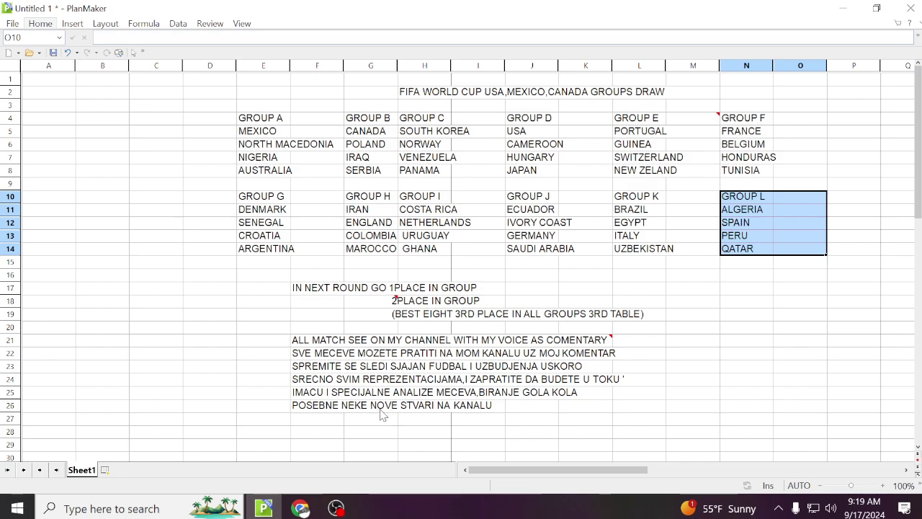
Step: Write "pisite u komentarima za koga sve navijate i kome zelite uspeha od" in cell F27, below the channel notes
{"action": "double_click", "coordinate": [329, 418]}
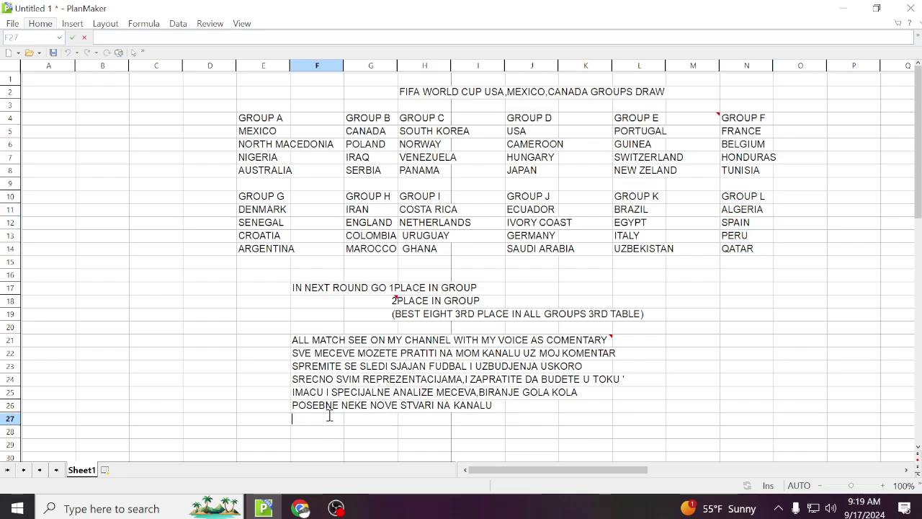
{"action": "type", "text": "pisite"}
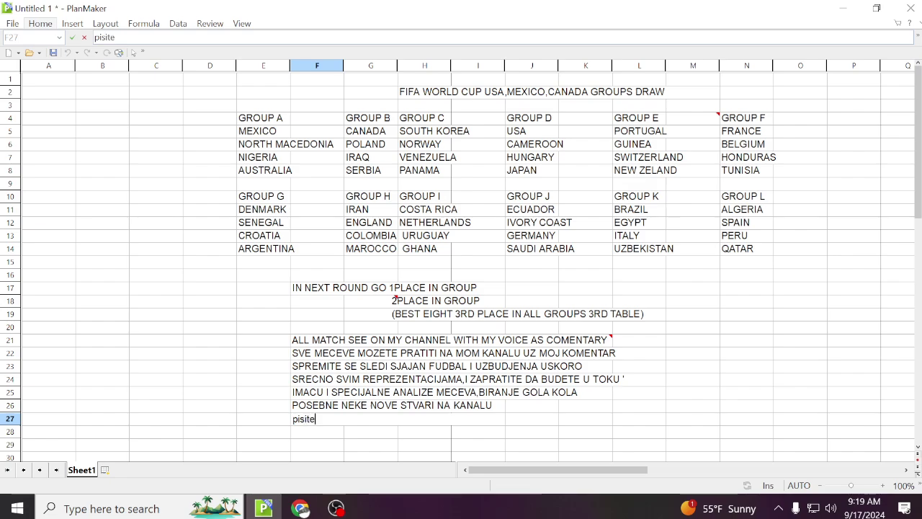
{"action": "type", "text": " u komen"}
{"action": "type", "text": "ma "}
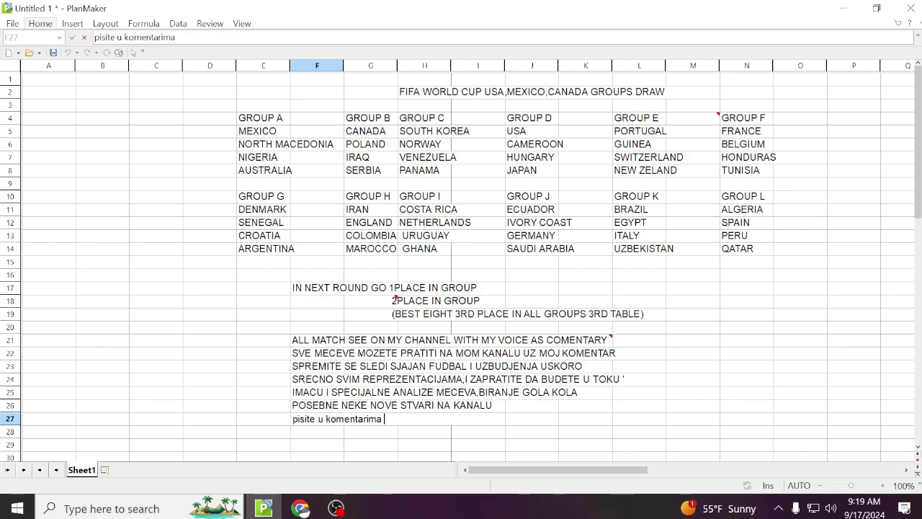
{"action": "type", "text": "za koga sve navijate"}
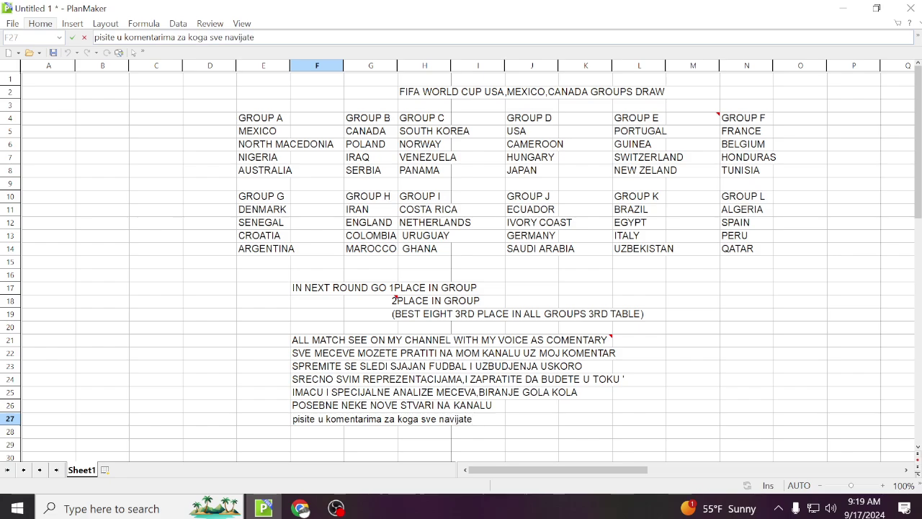
{"action": "type", "text": " i kome zelite"}
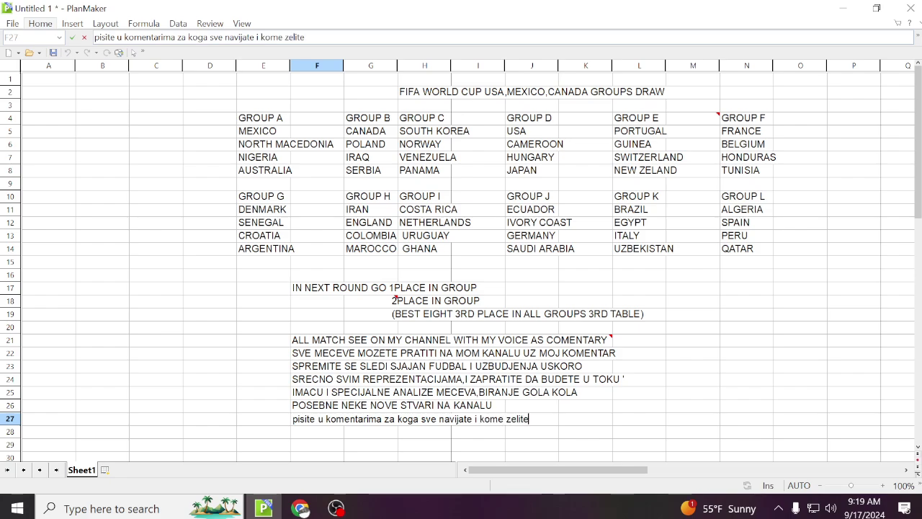
{"action": "type", "text": " uspeha od"}
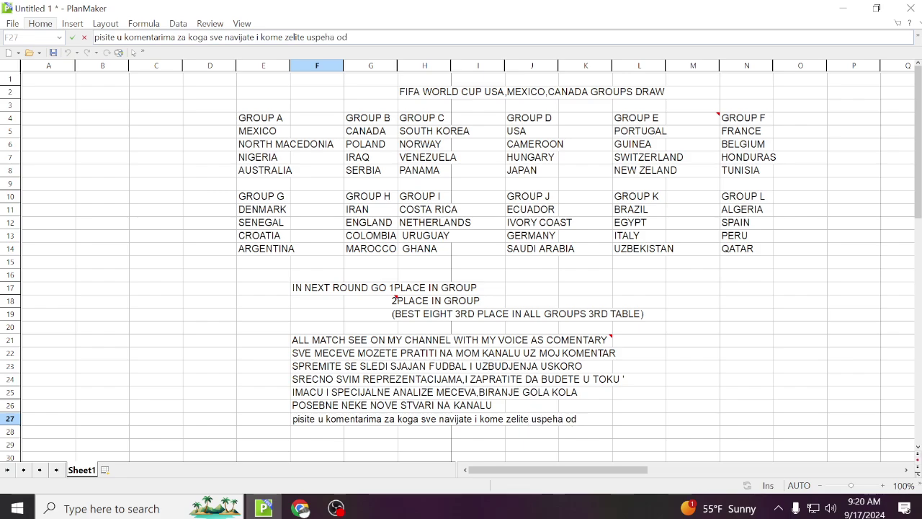
Step: Delete the closing words "kome zelite uspeha od" from the comment invitation in cell F27
{"action": "type", "text": " repre"}
{"action": "key", "text": "BackSpace"}
{"action": "key", "text": "BackSpace"}
{"action": "key", "text": "BackSpace"}
{"action": "key", "text": "BackSpace"}
{"action": "key", "text": "BackSpace"}
{"action": "key", "text": "BackSpace"}
{"action": "key", "text": "BackSpace"}
{"action": "key", "text": "BackSpace"}
{"action": "key", "text": "BackSpace"}
{"action": "key", "text": "BackSpace"}
{"action": "key", "text": "BackSpace"}
{"action": "key", "text": "BackSpace"}
{"action": "key", "text": "BackSpace"}
{"action": "key", "text": "BackSpace"}
{"action": "key", "text": "BackSpace"}
{"action": "key", "text": "BackSpace"}
{"action": "key", "text": "BackSpace"}
{"action": "key", "text": "BackSpace"}
{"action": "key", "text": "BackSpace"}
{"action": "key", "text": "BackSpace"}
{"action": "key", "text": "BackSpace"}
{"action": "key", "text": "BackSpace"}
{"action": "key", "text": "BackSpace"}
{"action": "key", "text": "BackSpace"}
{"action": "key", "text": "BackSpace"}
{"action": "key", "text": "BackSpace"}
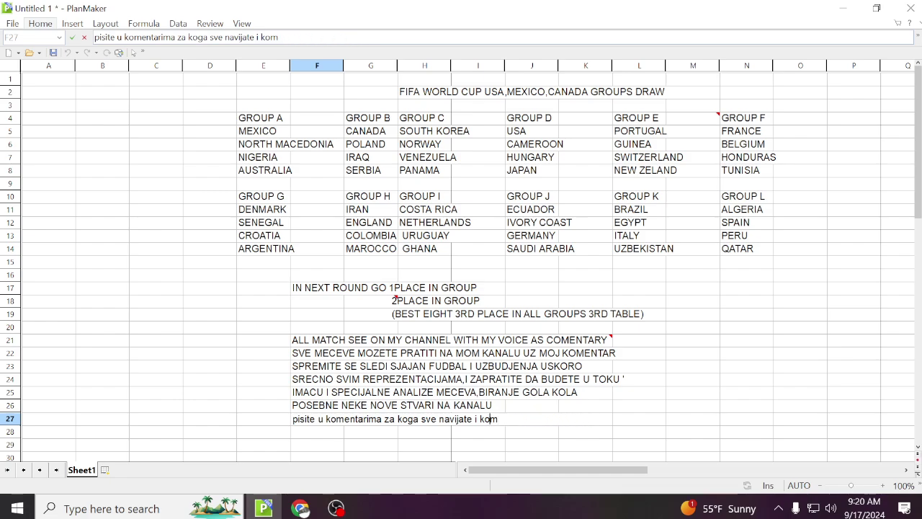
{"action": "type", "text": "ojim repre"}
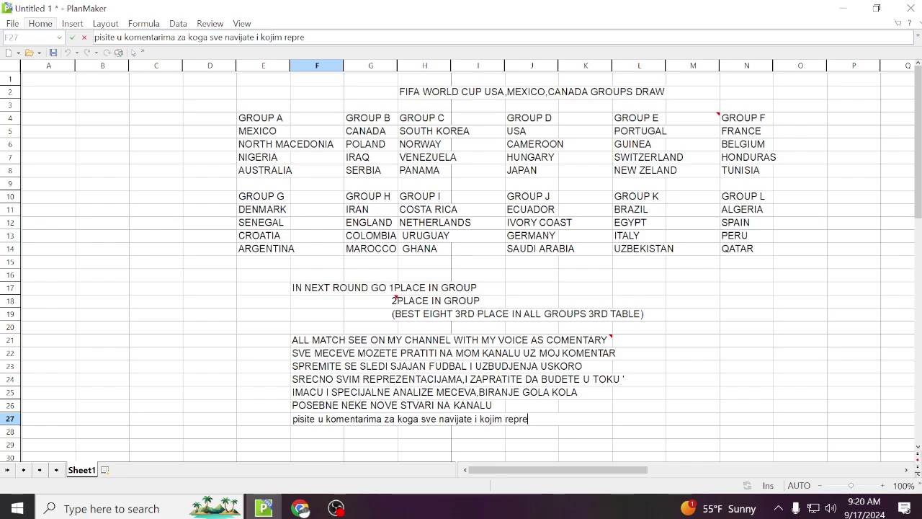
{"action": "type", "text": "zentacijama"}
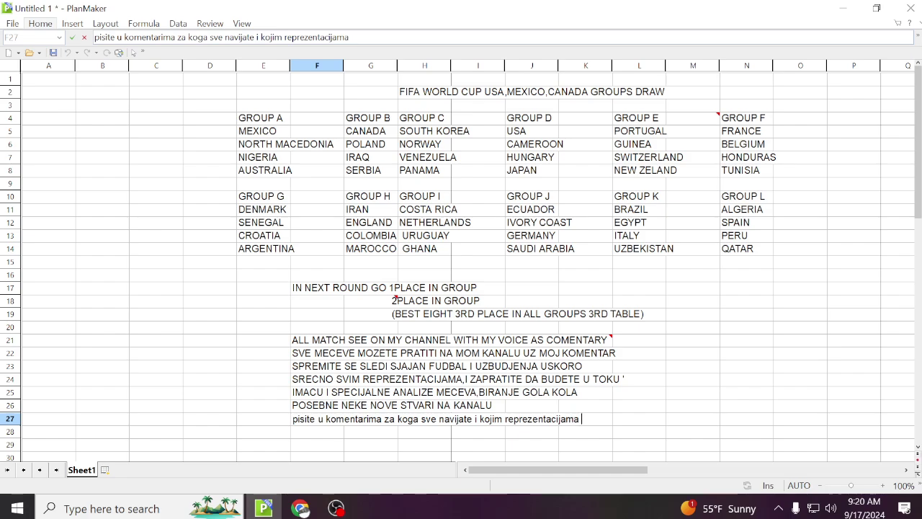
{"action": "key", "text": "BackSpace"}
{"action": "key", "text": "BackSpace"}
{"action": "key", "text": "BackSpace"}
{"action": "key", "text": "BackSpace"}
{"action": "key", "text": "BackSpace"}
{"action": "key", "text": "BackSpace"}
{"action": "key", "text": "BackSpace"}
{"action": "key", "text": "BackSpace"}
{"action": "key", "text": "BackSpace"}
{"action": "key", "text": "BackSpace"}
{"action": "key", "text": "BackSpace"}
{"action": "key", "text": "BackSpace"}
{"action": "key", "text": "BackSpace"}
{"action": "key", "text": "BackSpace"}
{"action": "key", "text": "BackSpace"}
{"action": "key", "text": "BackSpace"}
{"action": "key", "text": "BackSpace"}
{"action": "key", "text": "BackSpace"}
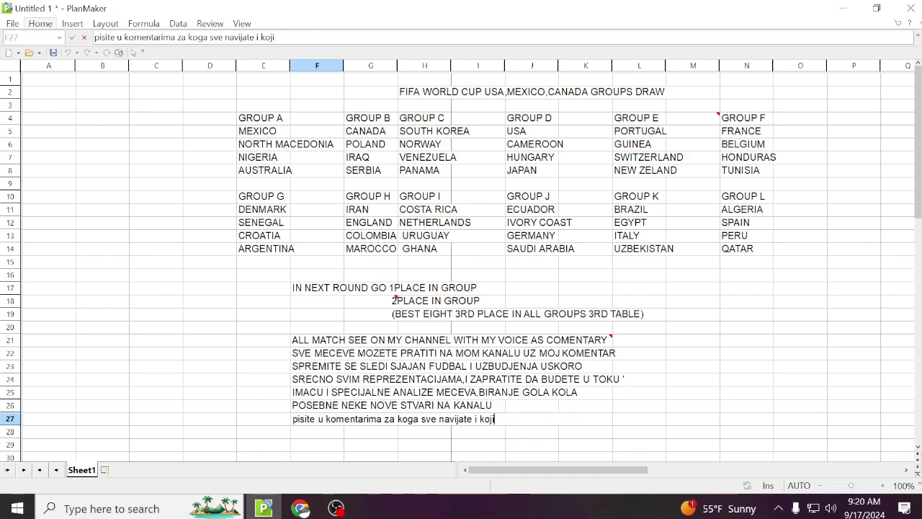
Step: Complete the note in cell F27 with the ending "koje reprezentacije su vam favoriti" and highlight its text
{"action": "key", "text": "BackSpace"}
{"action": "type", "text": "e"}
{"action": "key", "text": "BackSpace"}
{"action": "type", "text": "je reprezentacije su vam favoriti"}
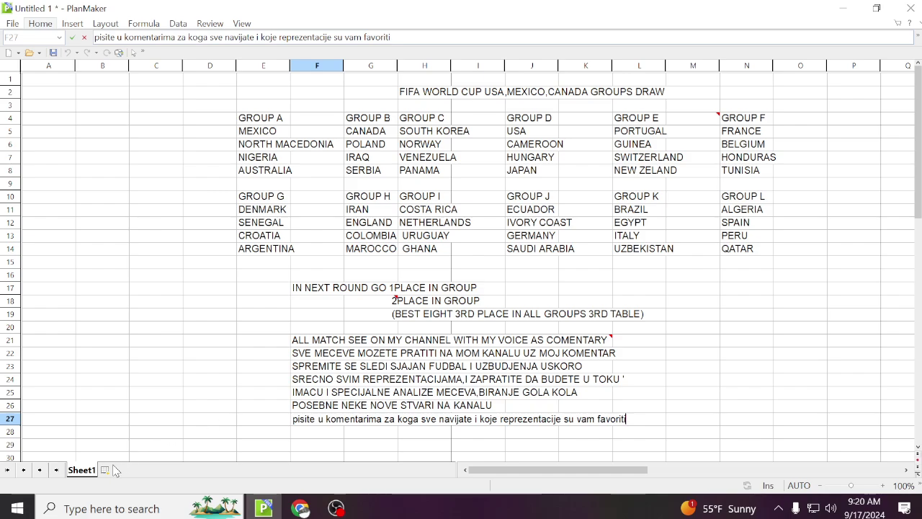
{"action": "triple_click", "coordinate": [288, 420]}
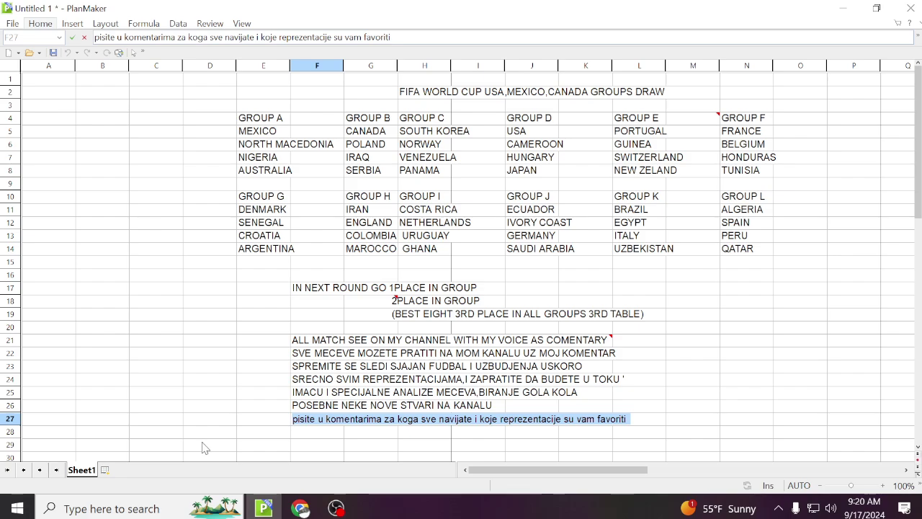
Step: Write the closing line "HVALA KRECE USKORO ZA OKO NEDELJU DANA" in cell I28, below the comment invitation
{"action": "double_click", "coordinate": [469, 434]}
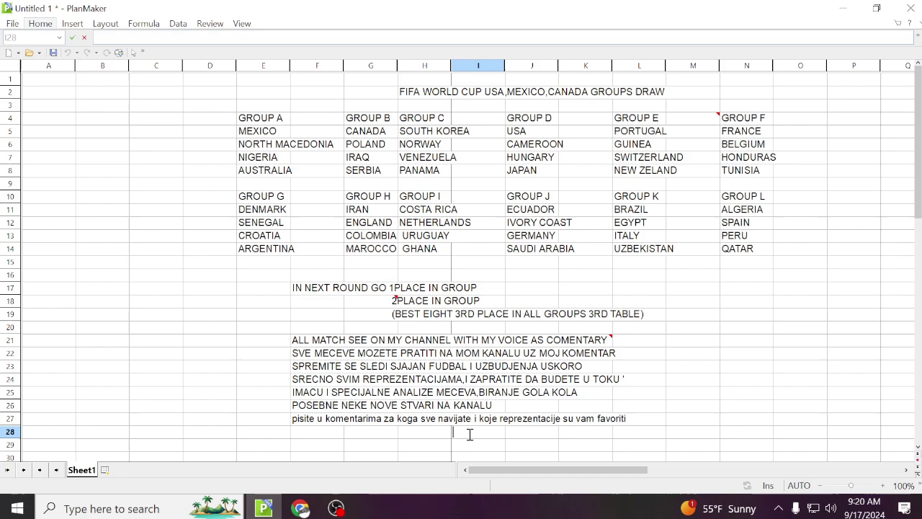
{"action": "type", "text": "hvala"}
{"action": "key", "text": "BackSpace"}
{"action": "key", "text": "BackSpace"}
{"action": "key", "text": "BackSpace"}
{"action": "key", "text": "BackSpace"}
{"action": "key", "text": "BackSpace"}
{"action": "key", "text": "BackSpace"}
{"action": "key", "text": "BackSpace"}
{"action": "key", "text": "BackSpace"}
{"action": "type", "text": "HVALA KRE"}
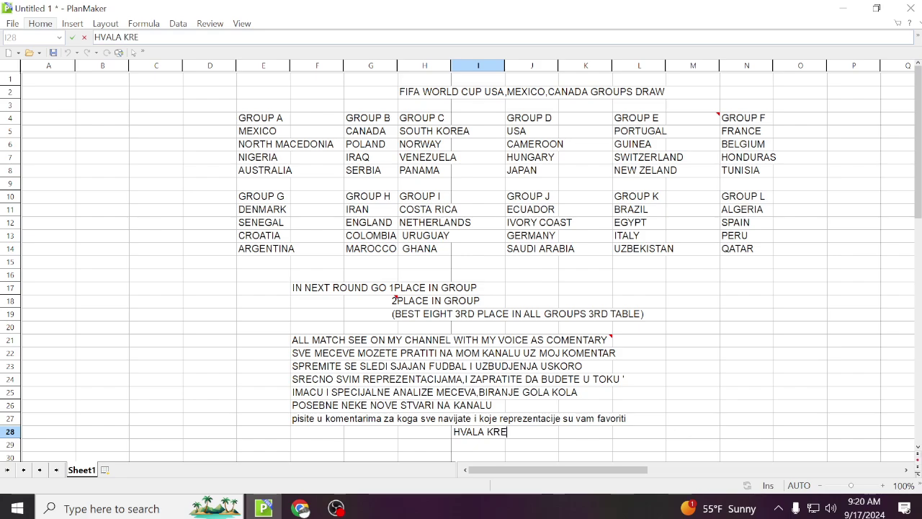
{"action": "type", "text": "CE"}
{"action": "key", "text": "BackSpace"}
{"action": "key", "text": "BackSpace"}
{"action": "type", "text": "CE USKORO"}
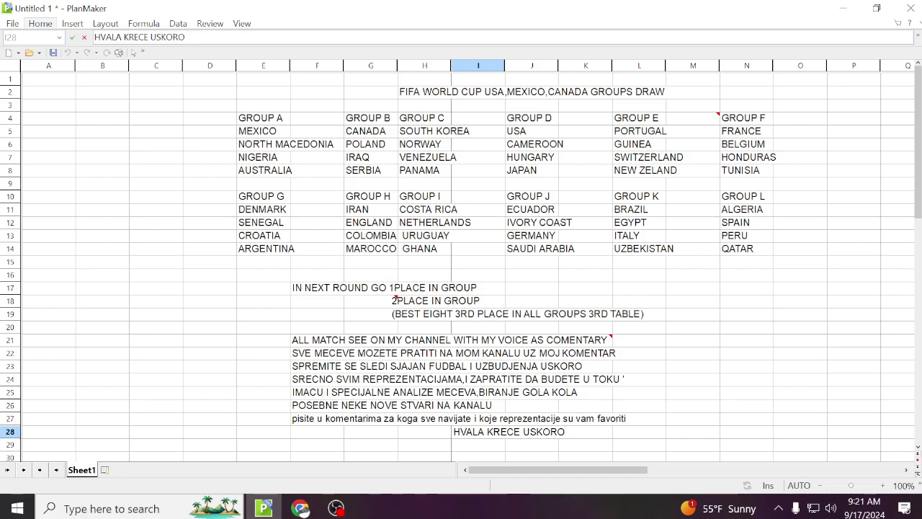
{"action": "type", "text": " ZA OKO NEDEL"}
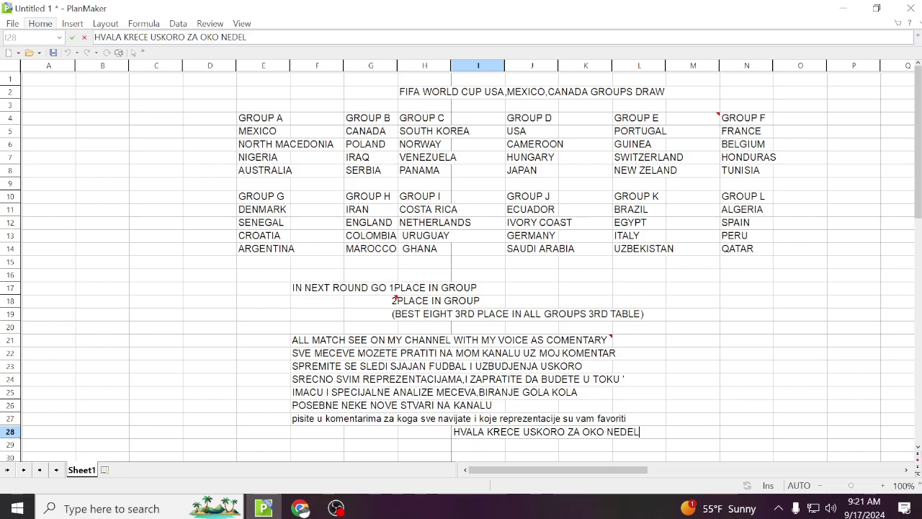
{"action": "type", "text": "JU DANA"}
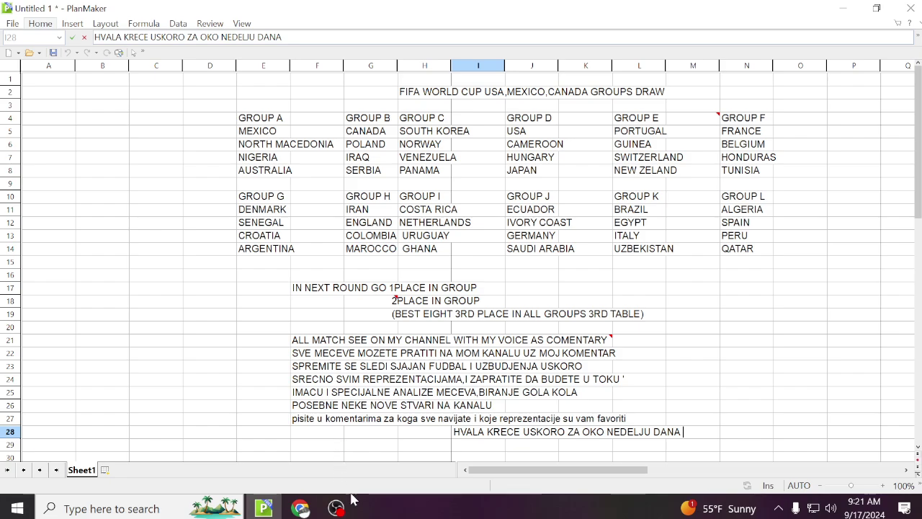
{"action": "mouse_move", "coordinate": [342, 509]}
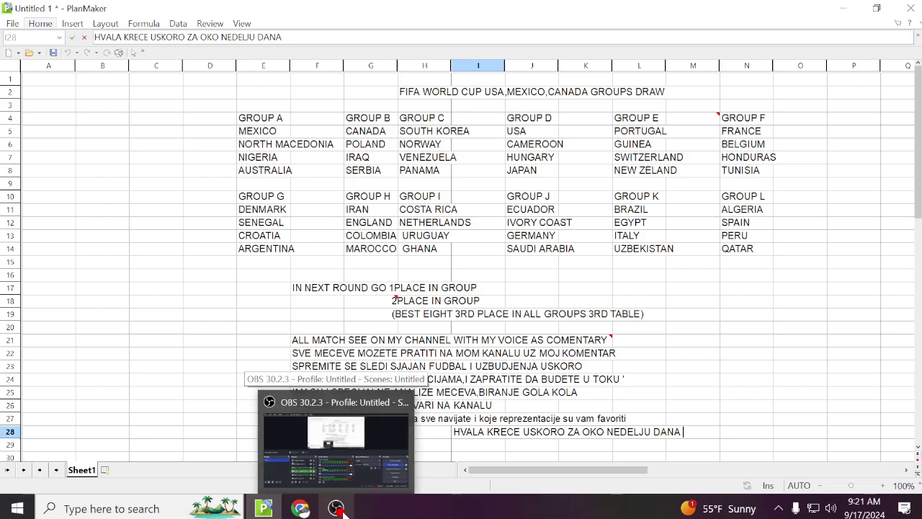